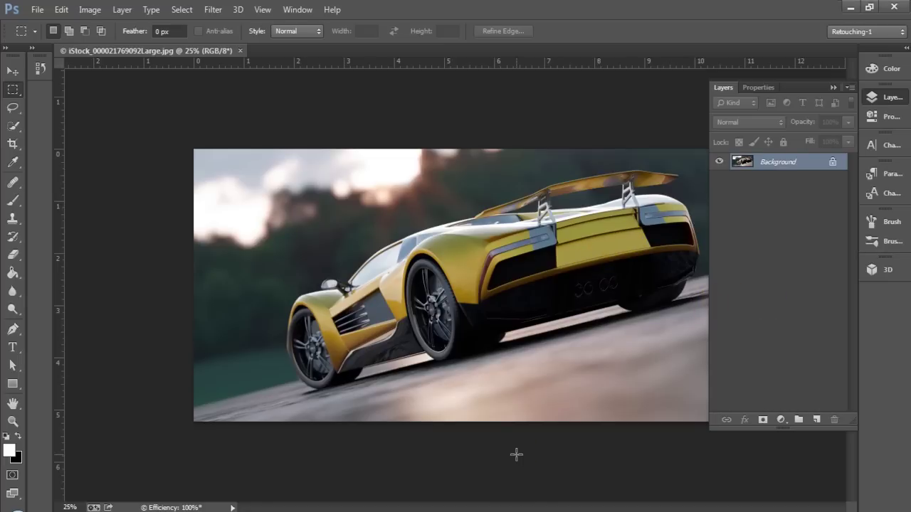
# Step: Open the Replace Color adjustment for the car photo and move its dialog clear of the car
pyautogui.press('v')
pyautogui.click(558, 418)
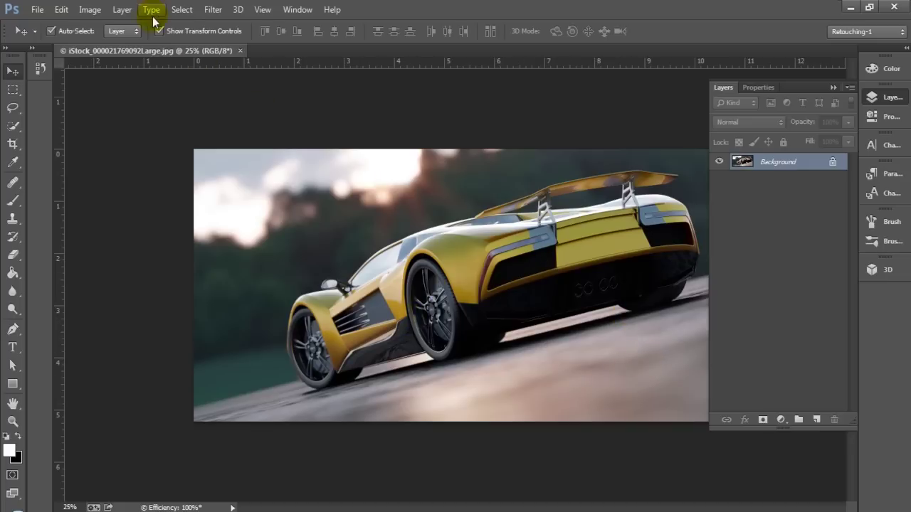
pyautogui.click(97, 13)
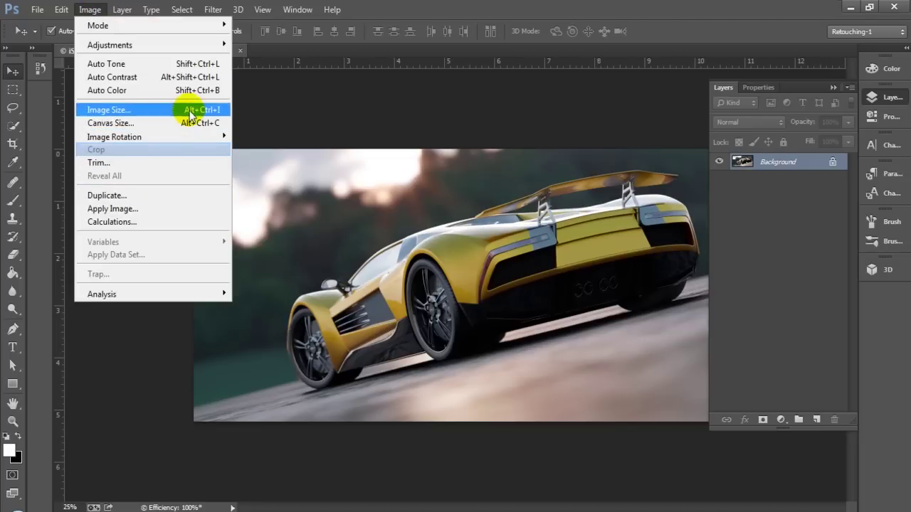
pyautogui.moveTo(207, 44)
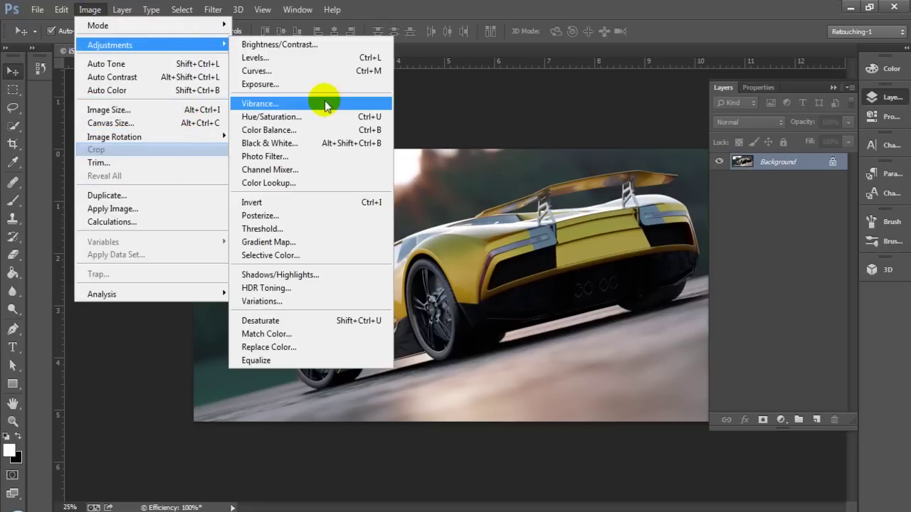
pyautogui.click(295, 347)
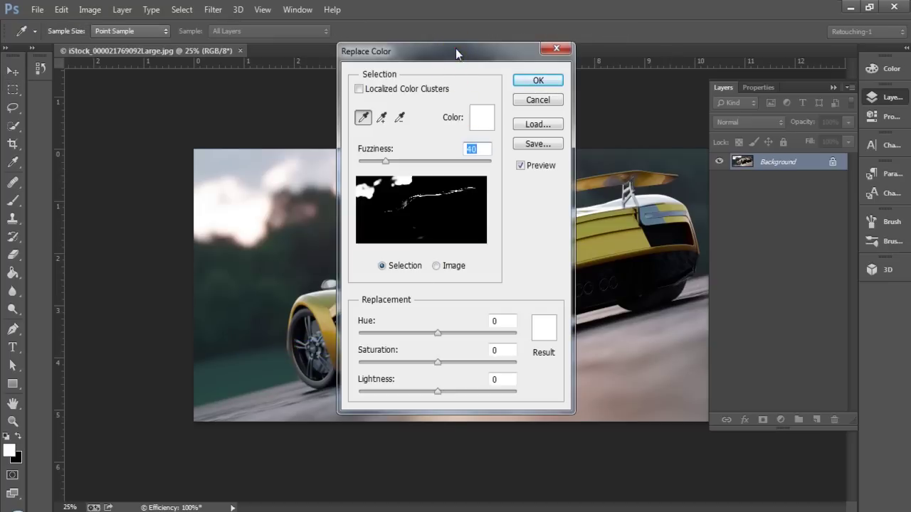
pyautogui.moveTo(456, 48); pyautogui.dragTo(789, 103)
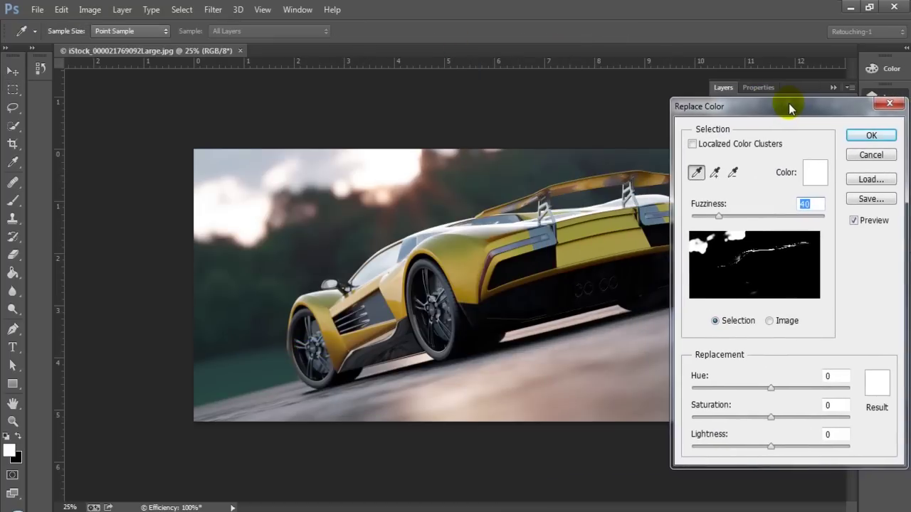
# Step: Sample the car's yellow paint on the rear panel and rear fender as the colour to replace
pyautogui.click(584, 255)
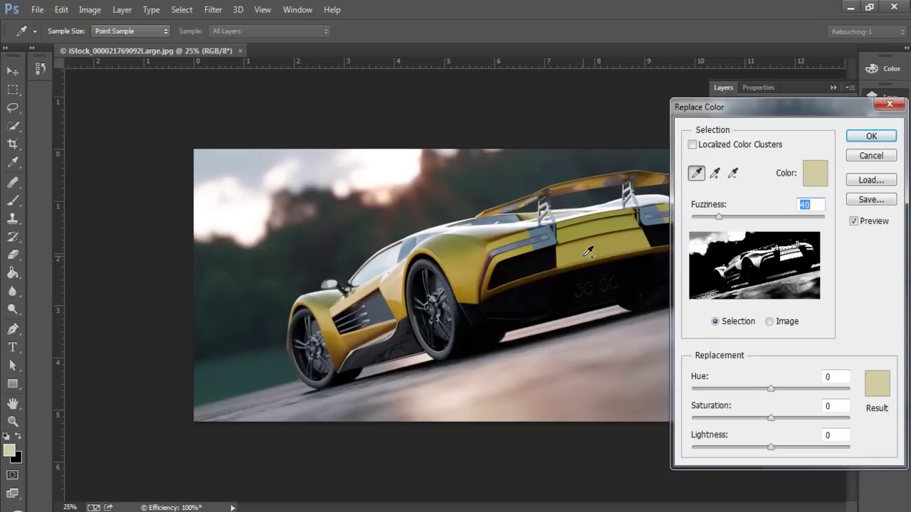
pyautogui.click(585, 229)
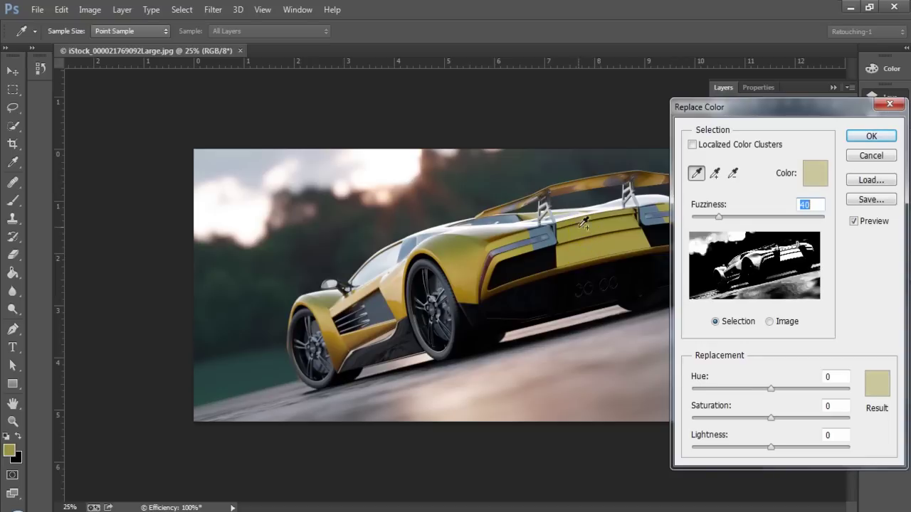
pyautogui.click(452, 254)
pyautogui.click(508, 255)
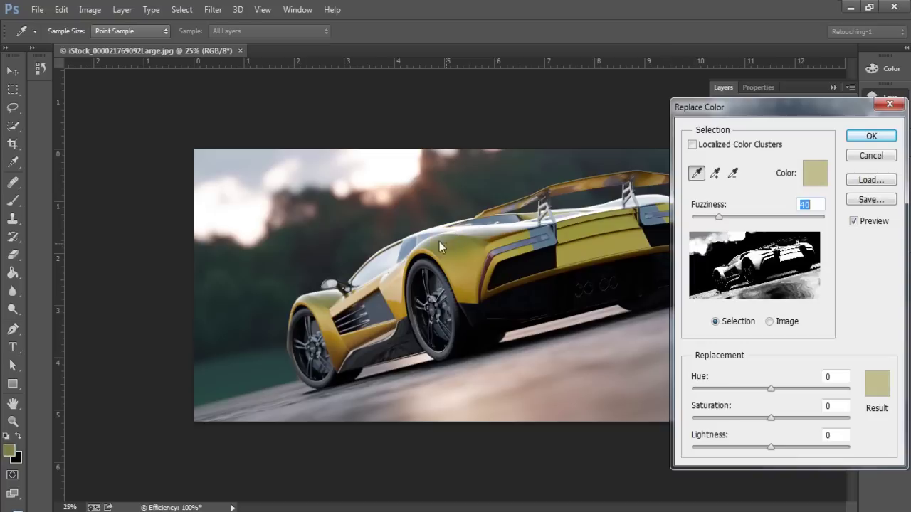
pyautogui.click(439, 234)
# Step: Subtract the background tree, sky and road colours from the Replace Color selection
pyautogui.keyDown('alt'); pyautogui.click(364, 237); pyautogui.keyUp('alt')
pyautogui.moveTo(282, 208)
pyautogui.mouseDown()
pyautogui.moveTo(241, 218)
pyautogui.moveTo(251, 193)
pyautogui.moveTo(292, 212)
pyautogui.mouseUp()
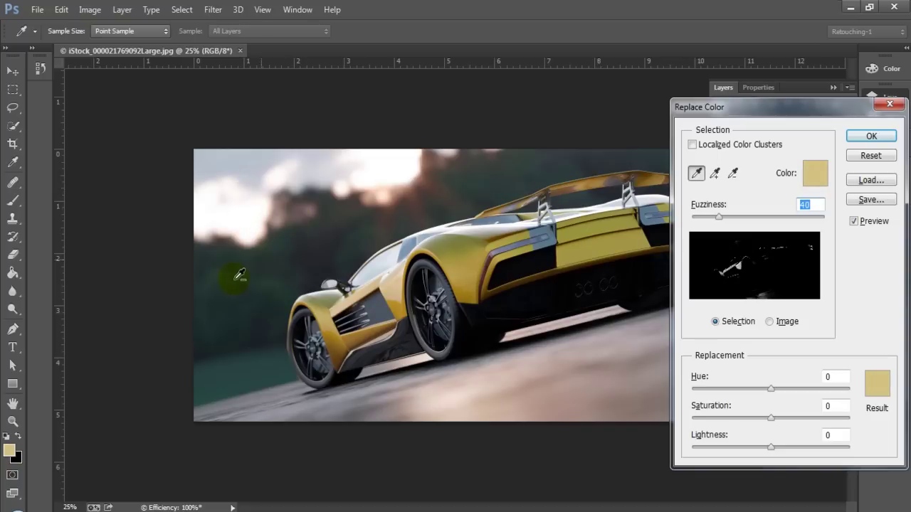
pyautogui.keyDown('alt'); pyautogui.click(277, 401); pyautogui.keyUp('alt')
pyautogui.keyDown('alt'); pyautogui.click(330, 405); pyautogui.keyUp('alt')
pyautogui.keyDown('alt'); pyautogui.click(385, 400); pyautogui.keyUp('alt')
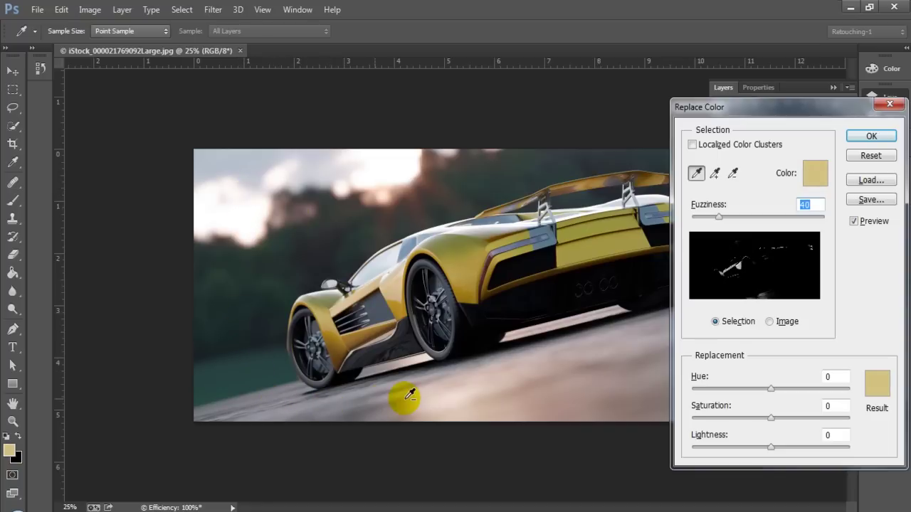
pyautogui.keyDown('alt'); pyautogui.click(405, 400); pyautogui.keyUp('alt')
pyautogui.keyDown('alt'); pyautogui.click(442, 403); pyautogui.keyUp('alt')
# Step: Add further yellow shades from the front fender, side and rear of the car to the Replace Color selection
pyautogui.click(363, 292)
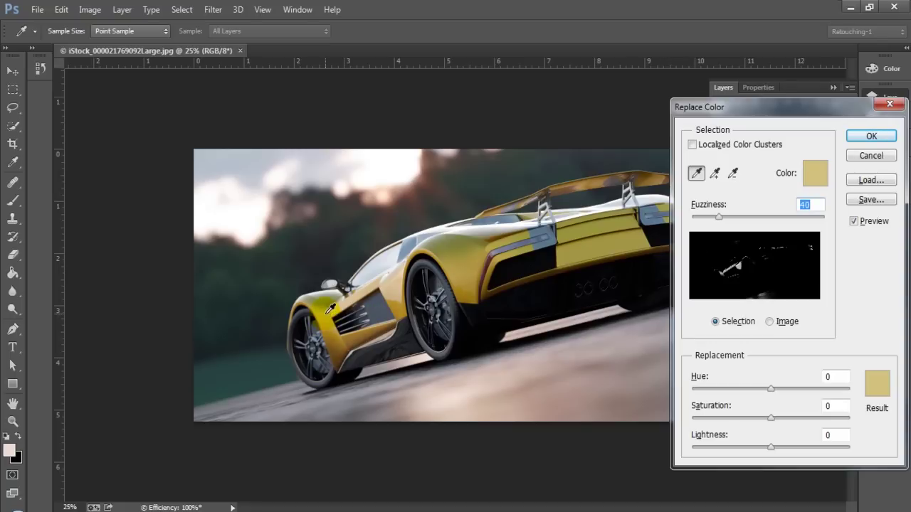
pyautogui.click(331, 306)
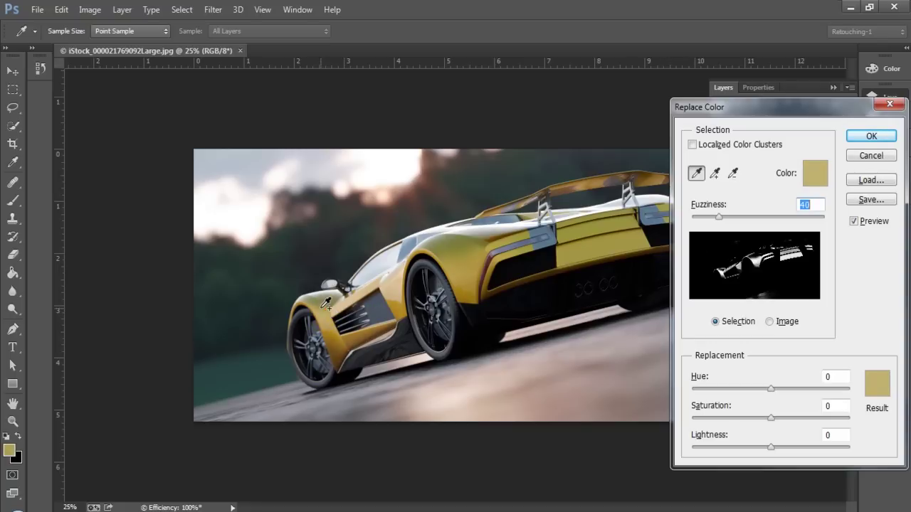
pyautogui.keyDown('shift'); pyautogui.click(321, 308); pyautogui.keyUp('shift')
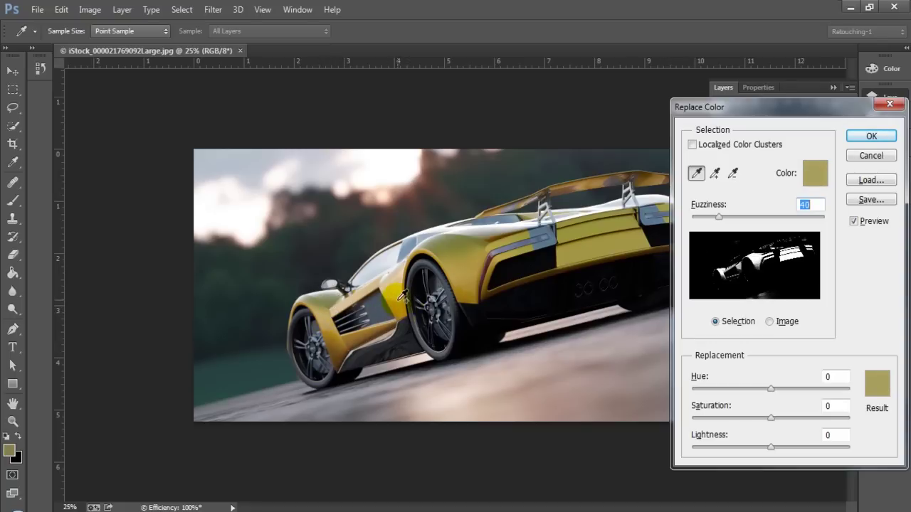
pyautogui.click(375, 286)
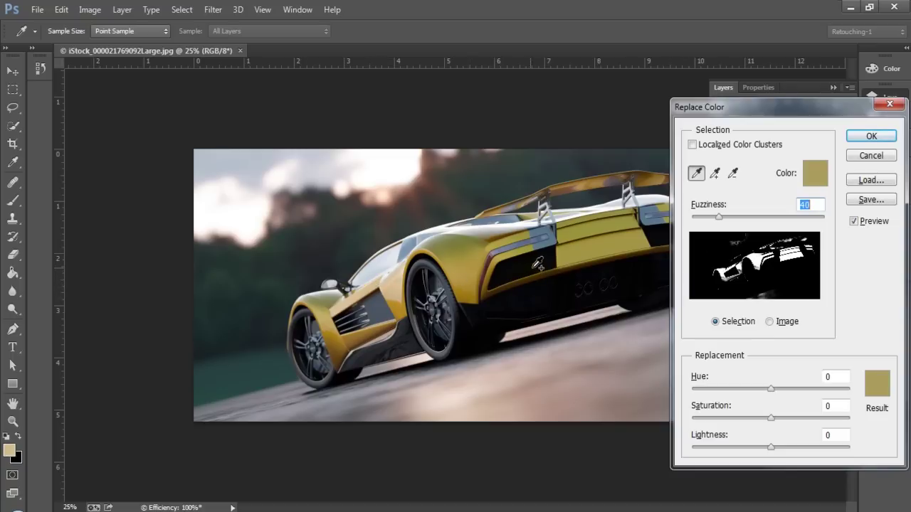
pyautogui.click(597, 238)
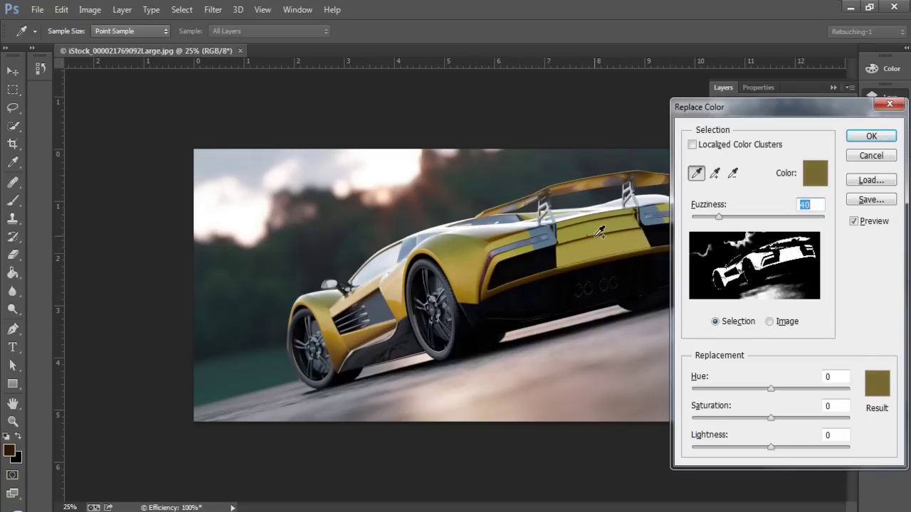
pyautogui.keyDown('shift'); pyautogui.click(589, 250); pyautogui.keyUp('shift')
pyautogui.click(516, 284)
pyautogui.click(660, 207)
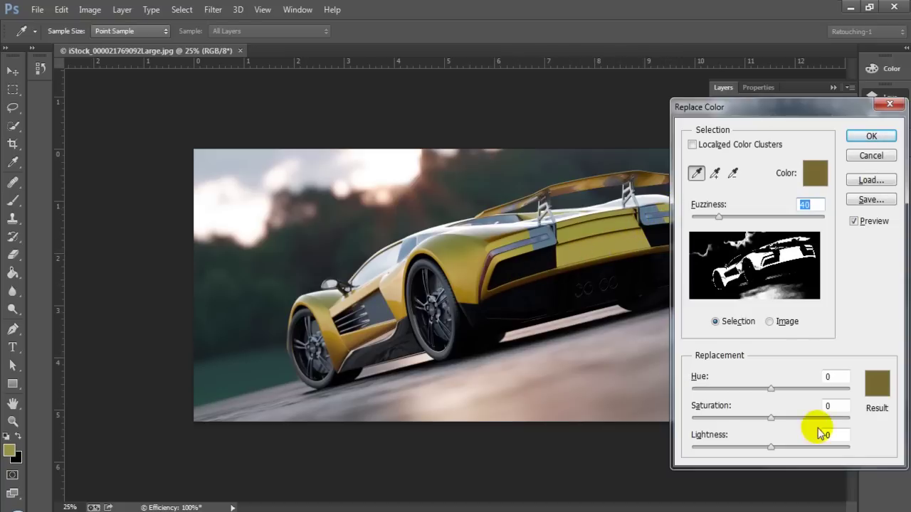
# Step: Preview a red-orange hue shift, reset Hue to 0, and add more yellow shades from the car's side and spoiler to the selection
pyautogui.moveTo(770, 390); pyautogui.dragTo(756, 391)
pyautogui.write('0')
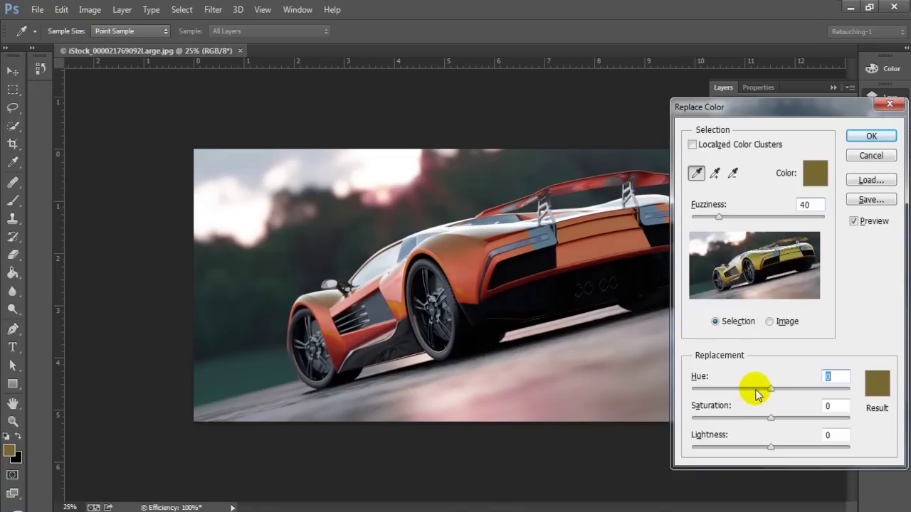
pyautogui.keyDown('shift'); pyautogui.click(394, 296); pyautogui.keyUp('shift')
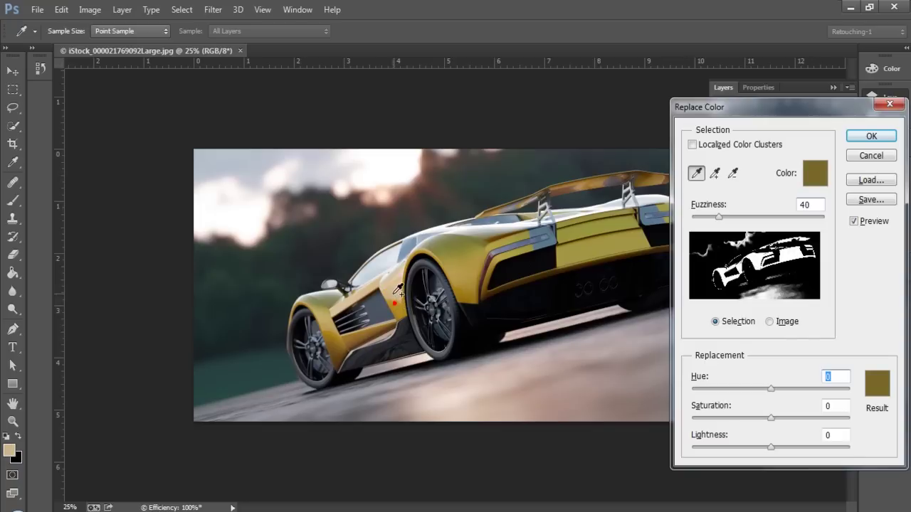
pyautogui.click(349, 340)
pyautogui.keyDown('shift'); pyautogui.click(329, 332); pyautogui.keyUp('shift')
pyautogui.keyDown('shift'); pyautogui.click(324, 312); pyautogui.keyUp('shift')
pyautogui.moveTo(325, 301); pyautogui.dragTo(494, 213)
pyautogui.click(494, 211)
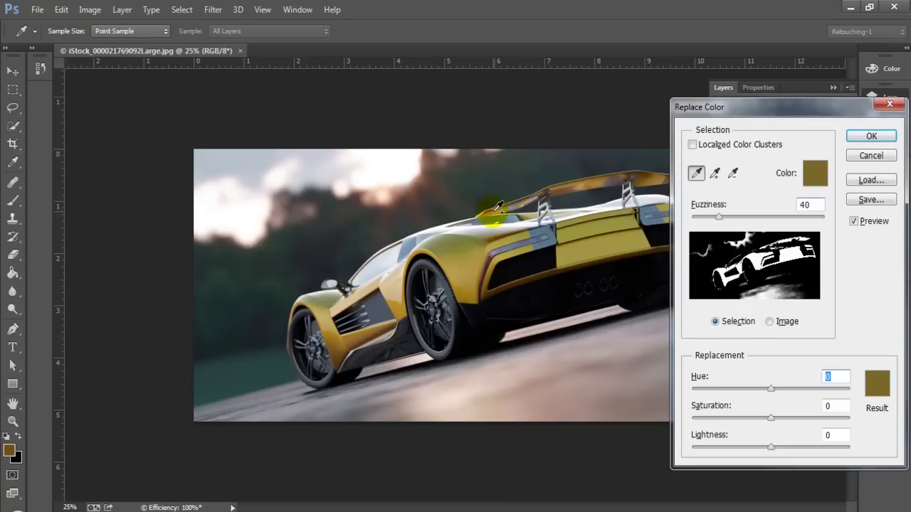
# Step: Turn the sampled paint green with Hue +56 and Saturation -14, and apply the colour replacement
pyautogui.click(743, 283)
pyautogui.moveTo(771, 389); pyautogui.dragTo(798, 390)
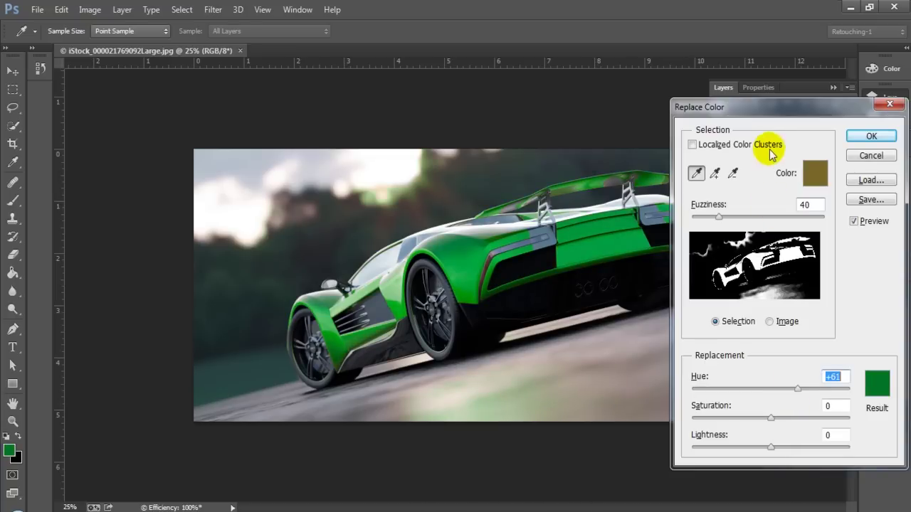
pyautogui.moveTo(763, 104); pyautogui.dragTo(741, 108)
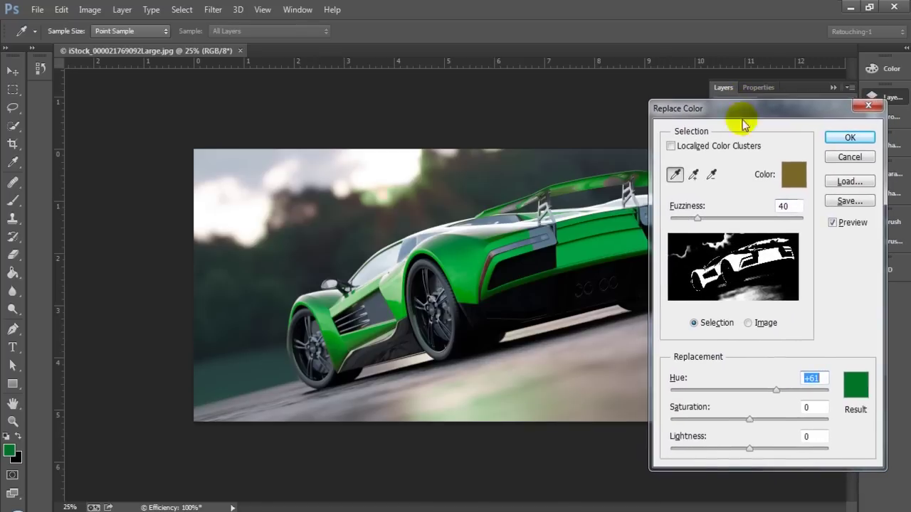
pyautogui.moveTo(750, 420); pyautogui.dragTo(739, 426)
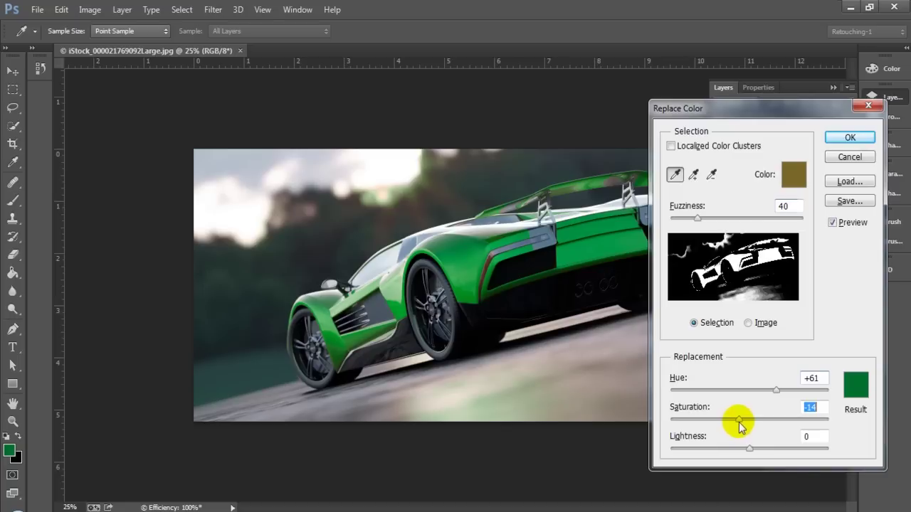
pyautogui.moveTo(777, 390); pyautogui.dragTo(774, 394)
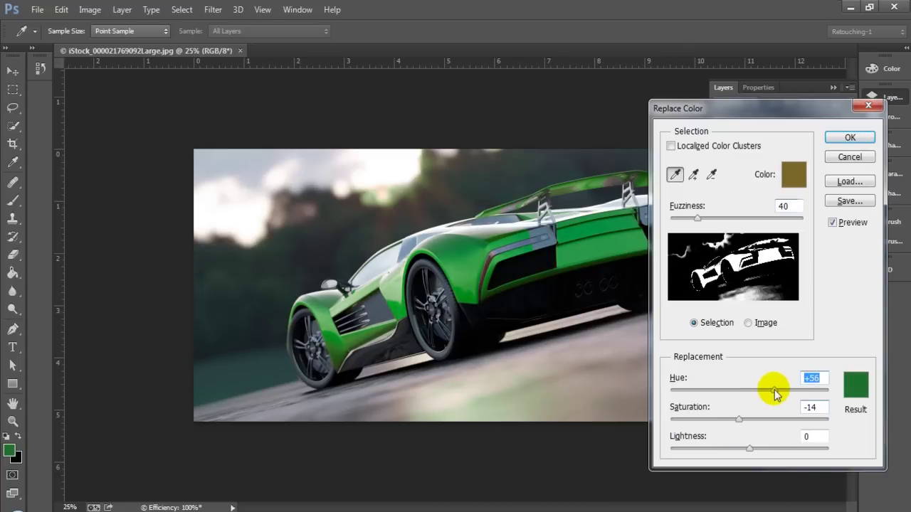
pyautogui.click(850, 138)
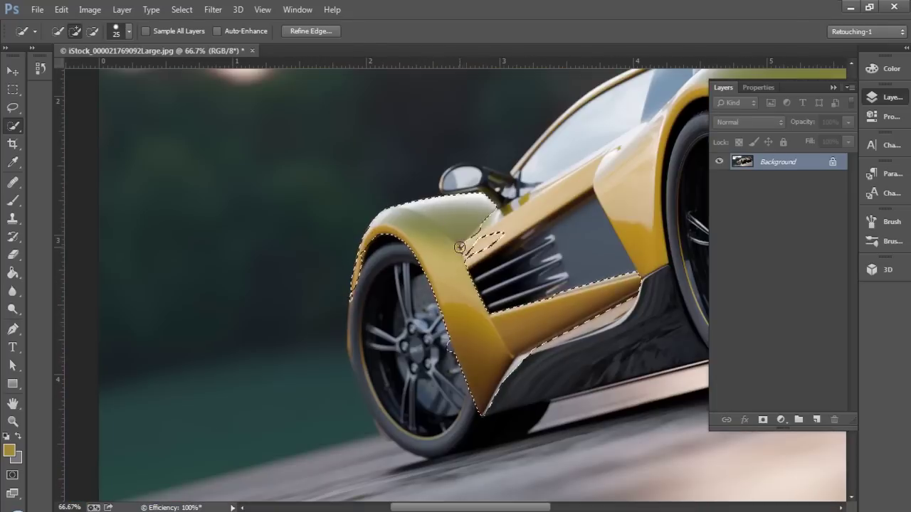
# Step: Refine the Quick Selection around the car's yellow body panels and complete it over the rear spoiler
pyautogui.keyDown('alt'); pyautogui.click(390, 218); pyautogui.keyUp('alt')
pyautogui.keyDown('alt'); pyautogui.click(415, 289); pyautogui.keyUp('alt')
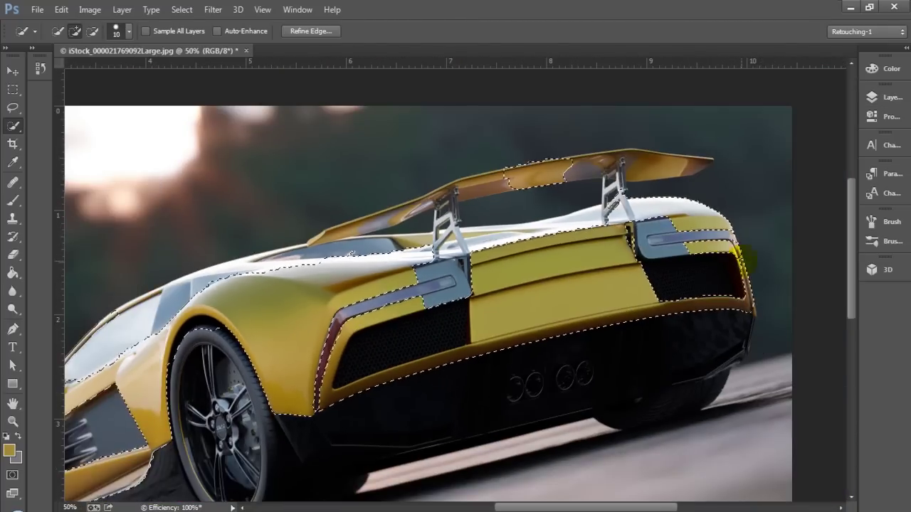
pyautogui.keyDown('alt'); pyautogui.click(503, 209); pyautogui.keyUp('alt')
pyautogui.hotkey('ctrl', '-')
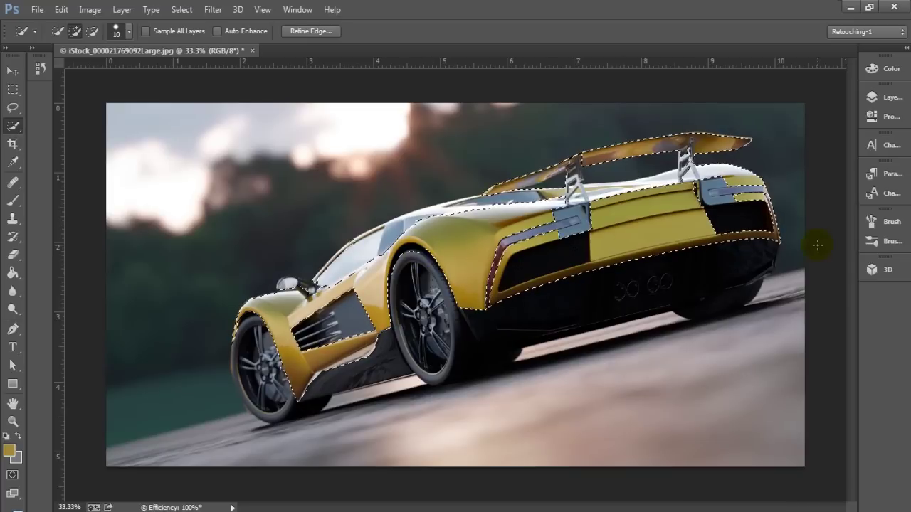
# Step: Add a Hue/Saturation adjustment layer masked to the selected bodywork and set its Hue to +42
pyautogui.click(890, 106)
pyautogui.click(780, 420)
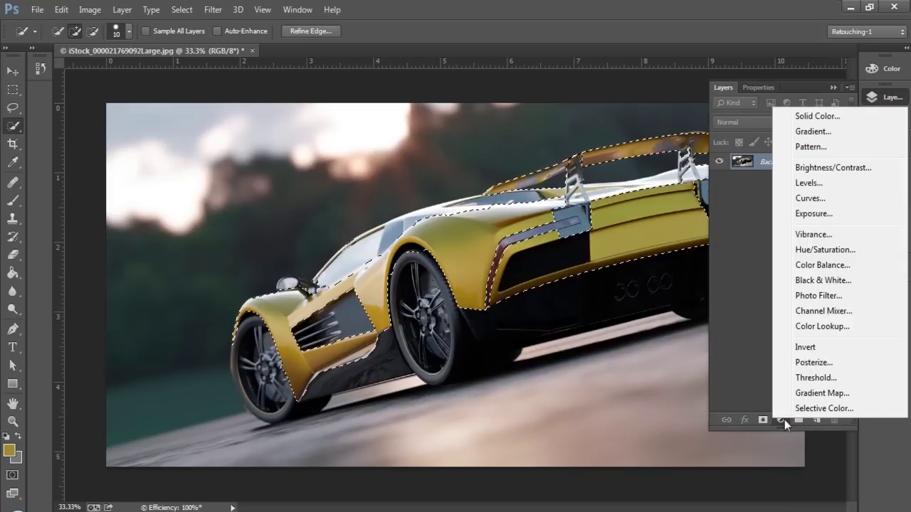
pyautogui.click(826, 250)
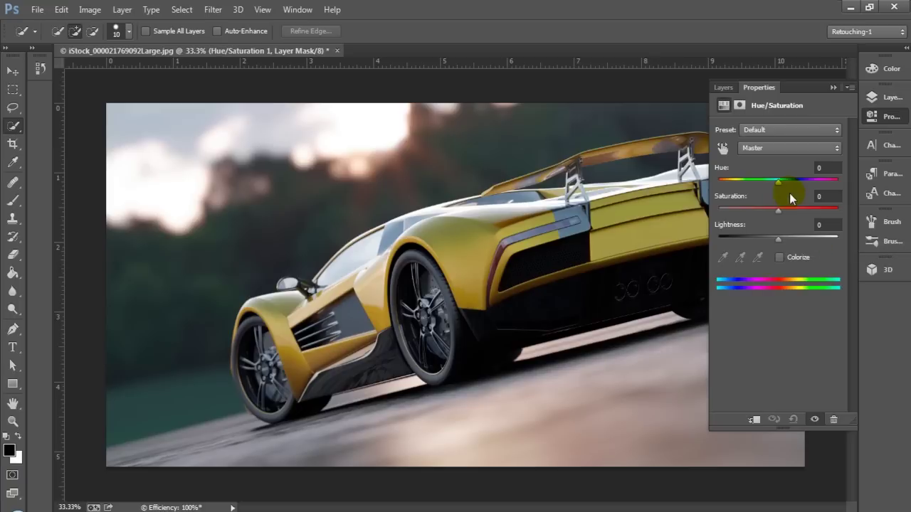
pyautogui.moveTo(795, 182); pyautogui.dragTo(804, 182)
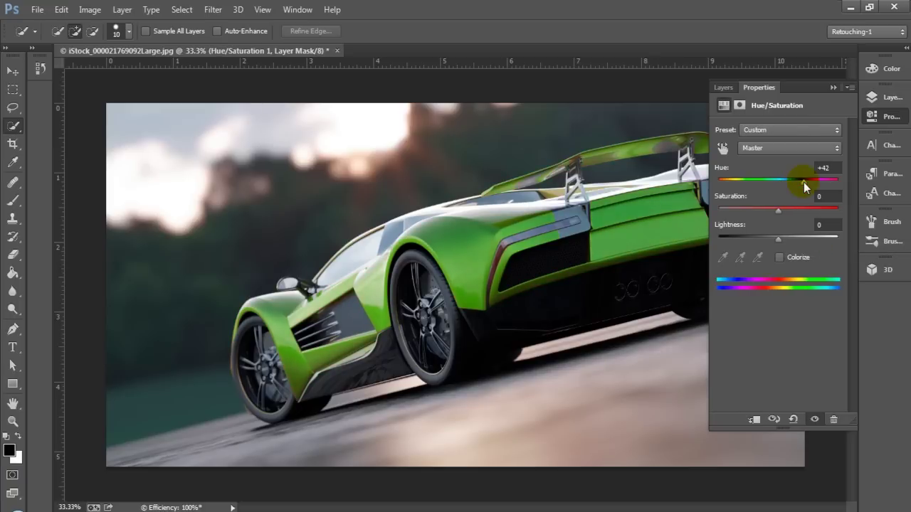
pyautogui.click(832, 88)
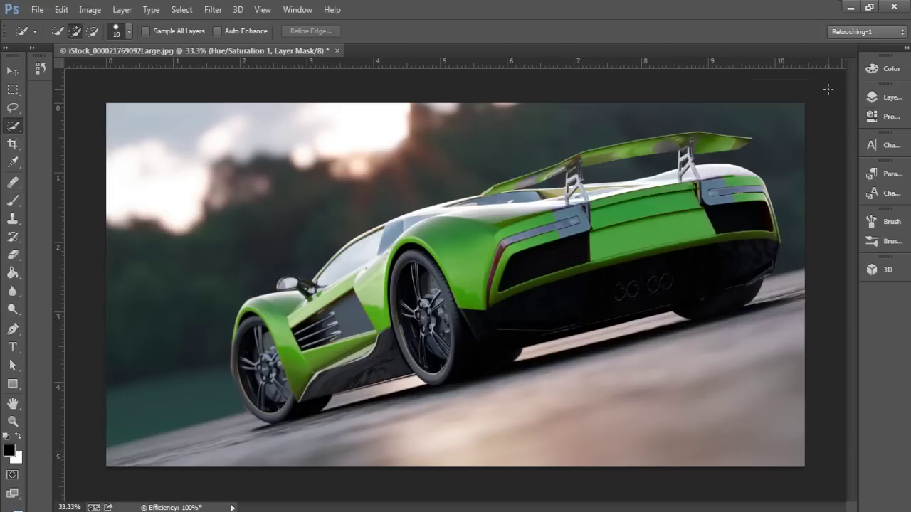
# Step: Reopen the Hue/Saturation adjustment layer's settings and set its Hue to -24 for orange-red bodywork
pyautogui.click(893, 98)
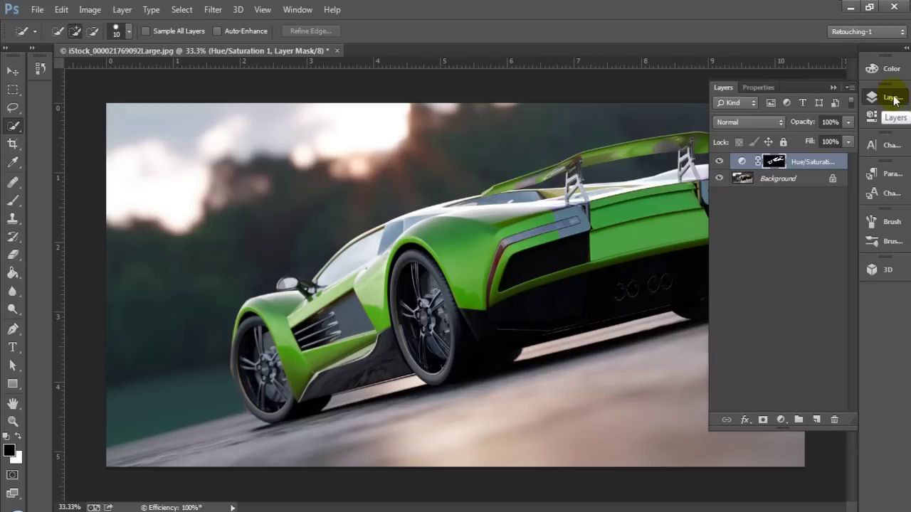
pyautogui.click(833, 87)
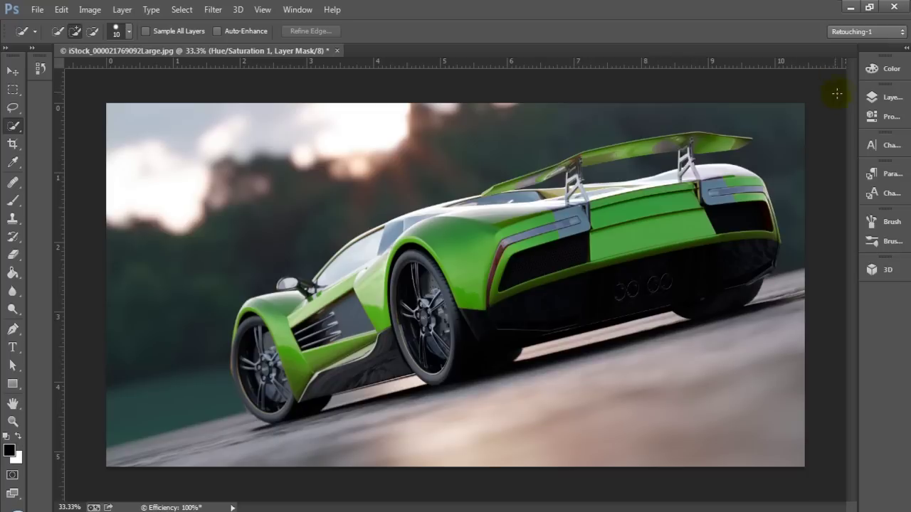
pyautogui.click(890, 96)
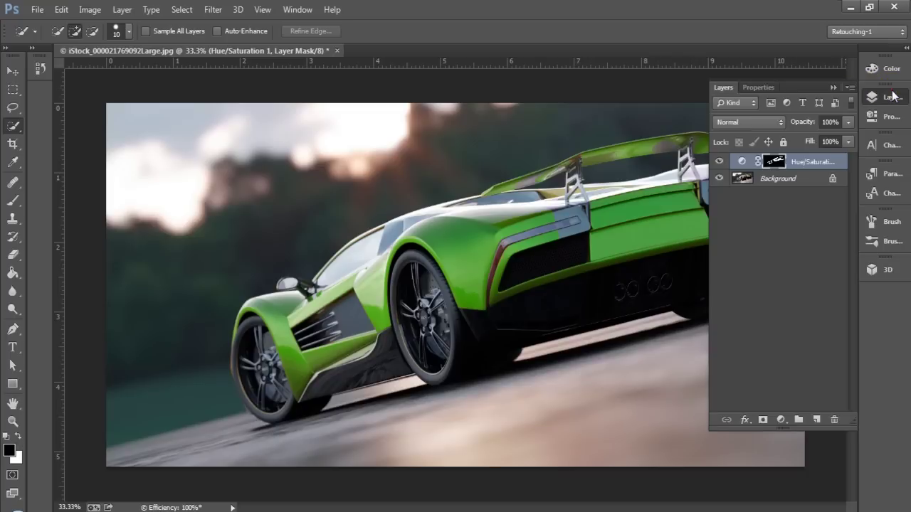
pyautogui.click(742, 162)
pyautogui.doubleClick(742, 163)
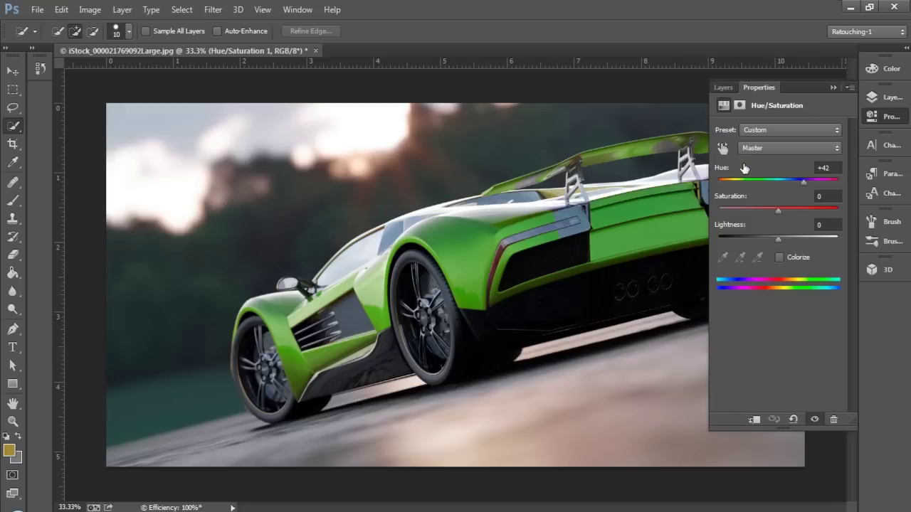
pyautogui.moveTo(804, 182); pyautogui.dragTo(764, 181)
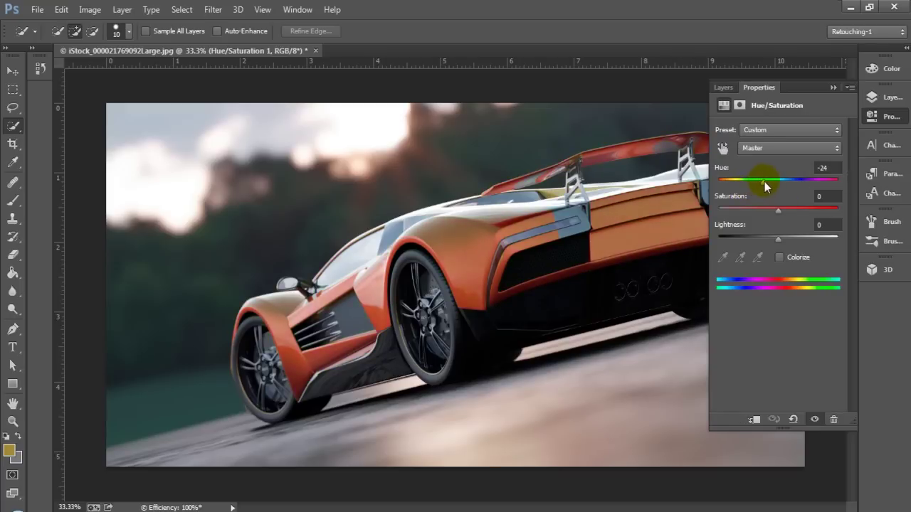
# Step: Enable Colorize on the Hue/Saturation adjustment layer and set Hue to 210 and Saturation to 41 for blue bodywork
pyautogui.click(780, 257)
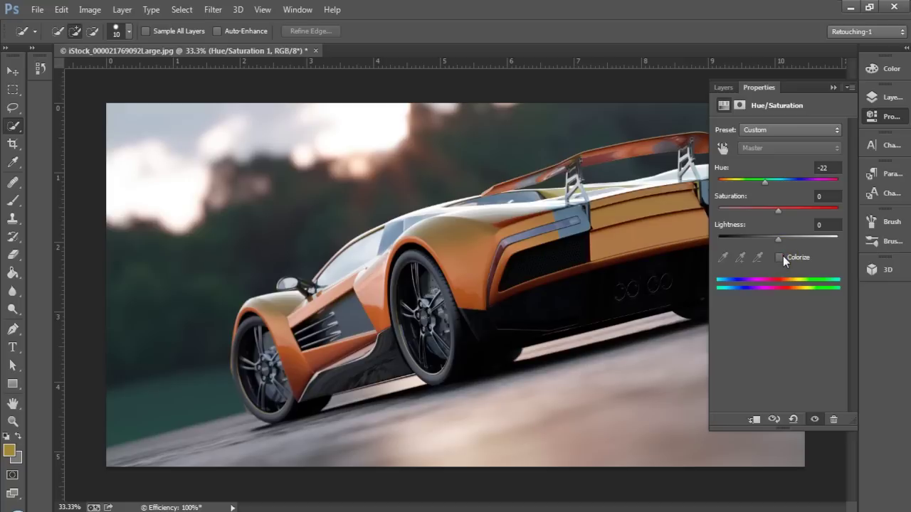
pyautogui.click(780, 257)
pyautogui.click(780, 257)
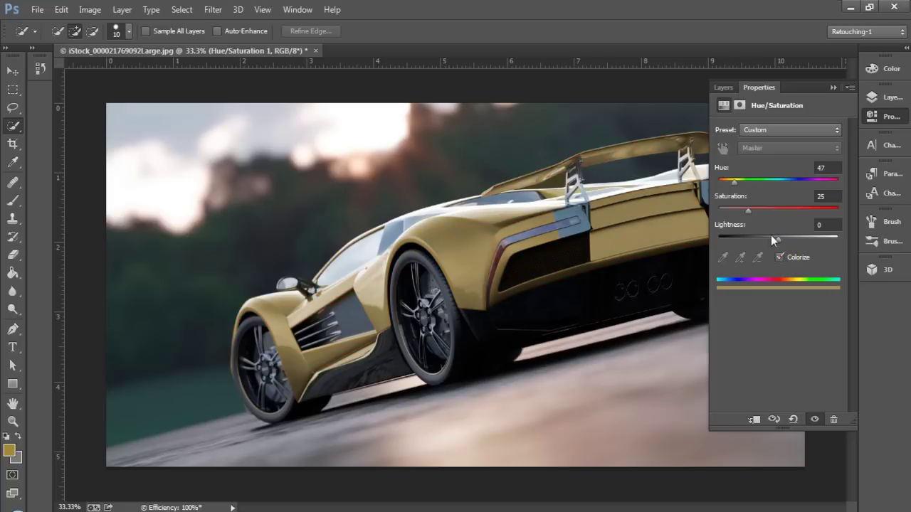
pyautogui.moveTo(759, 183); pyautogui.dragTo(790, 181)
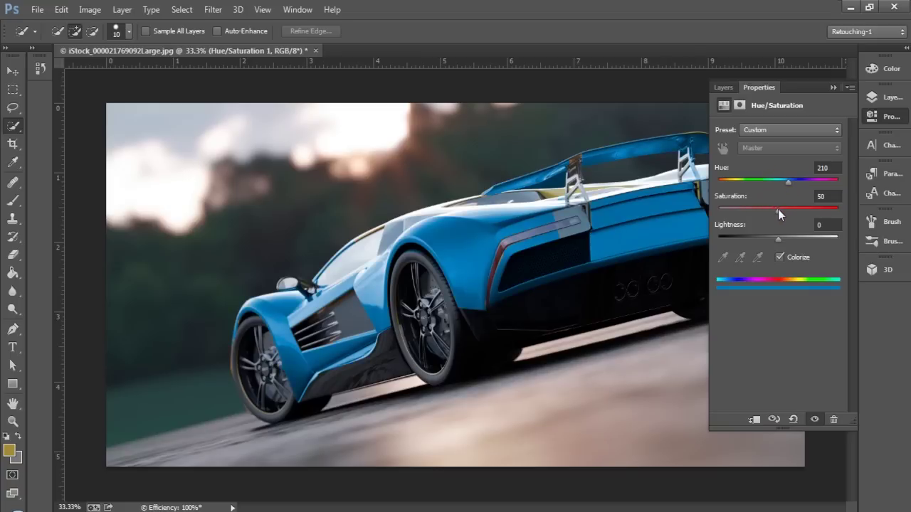
pyautogui.moveTo(772, 211); pyautogui.dragTo(766, 214)
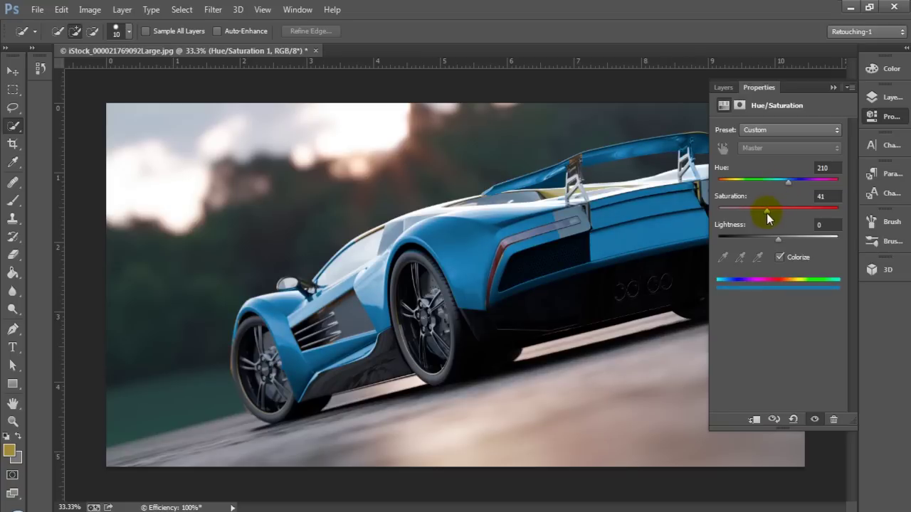
pyautogui.click(832, 87)
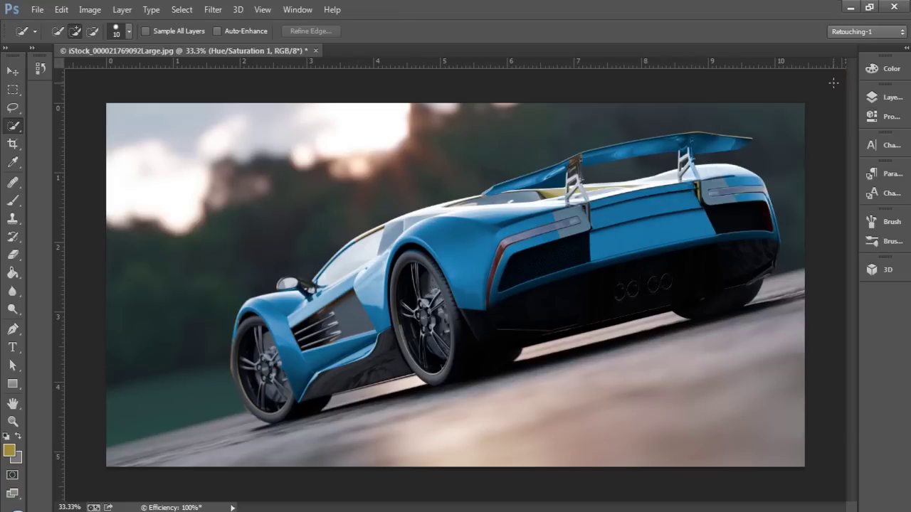
# Step: Paint white on the adjustment layer's mask with a 20 px brush along the rear corner and the door-side trim to extend the blue
pyautogui.press('b')
pyautogui.press('d')
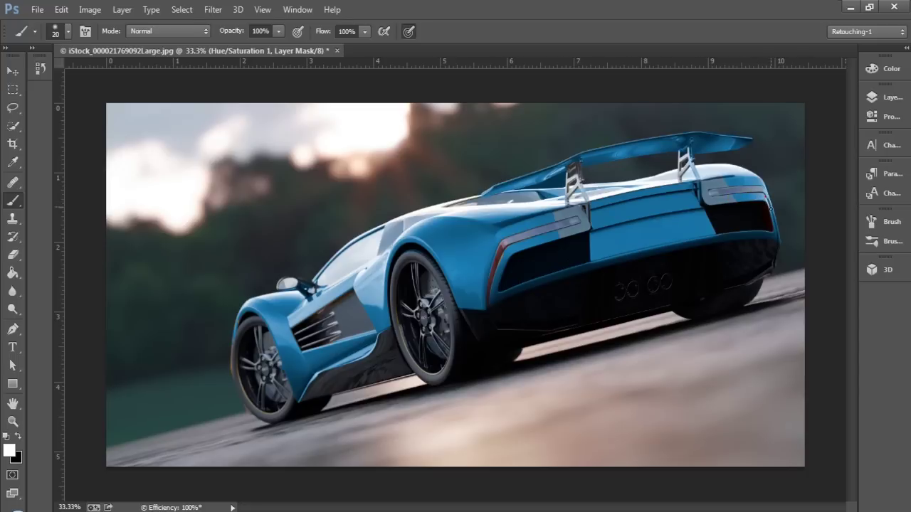
pyautogui.moveTo(766, 197); pyautogui.dragTo(784, 237)
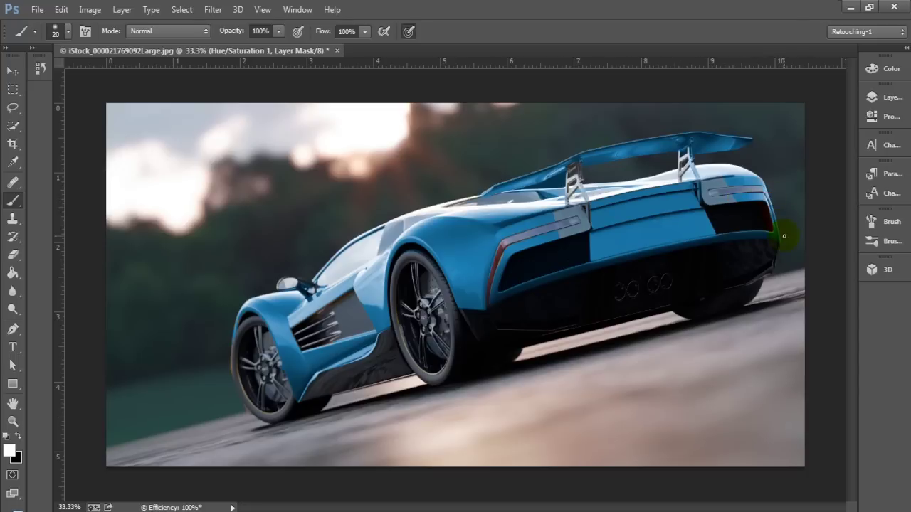
pyautogui.moveTo(428, 378)
pyautogui.mouseDown()
pyautogui.moveTo(403, 376)
pyautogui.moveTo(451, 373)
pyautogui.moveTo(408, 361)
pyautogui.moveTo(371, 322)
pyautogui.moveTo(355, 288)
pyautogui.moveTo(306, 314)
pyautogui.moveTo(362, 284)
pyautogui.moveTo(337, 298)
pyautogui.mouseUp()
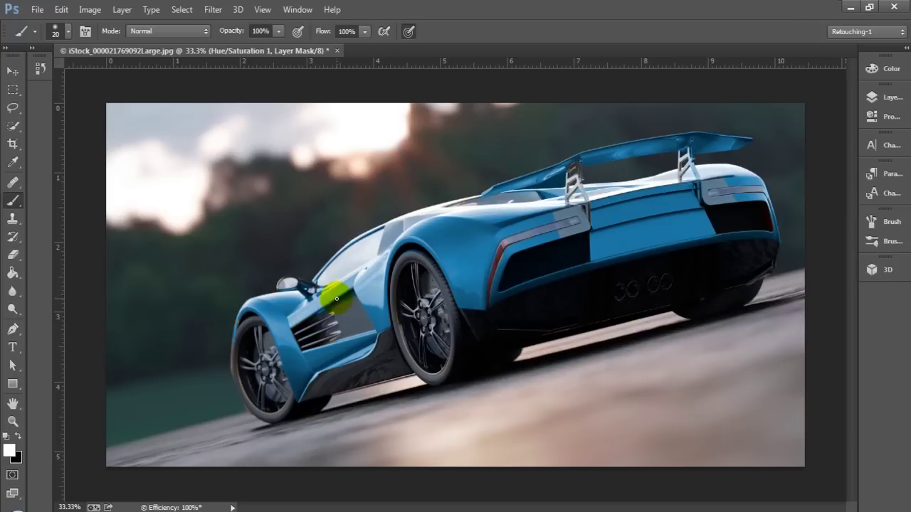